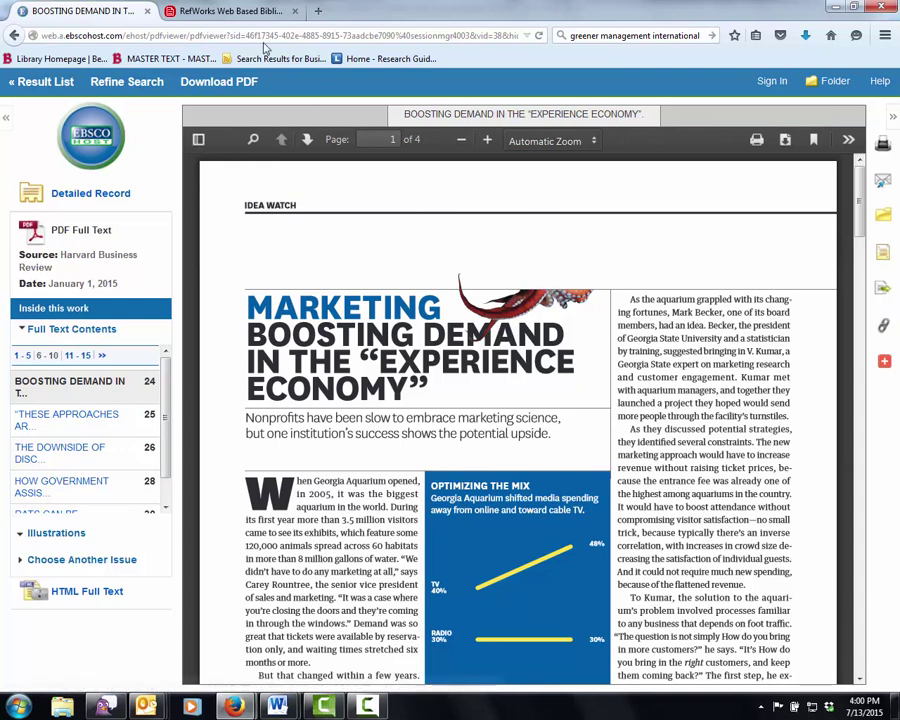
# Start a new manual reference from the RefWorks library's References menu.
pyautogui.click(222, 14)
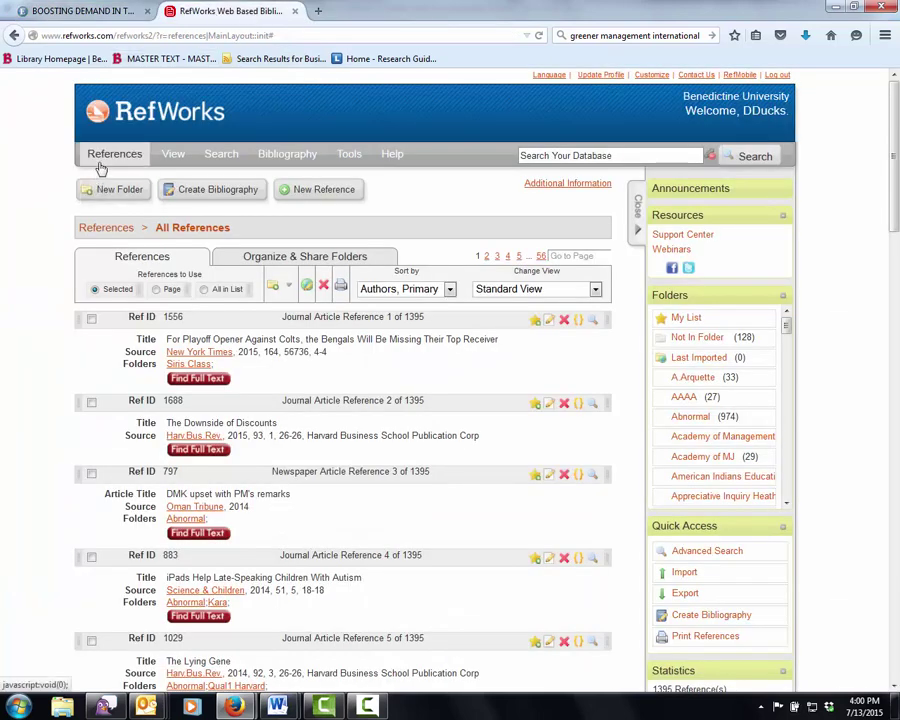
pyautogui.moveTo(100, 158)
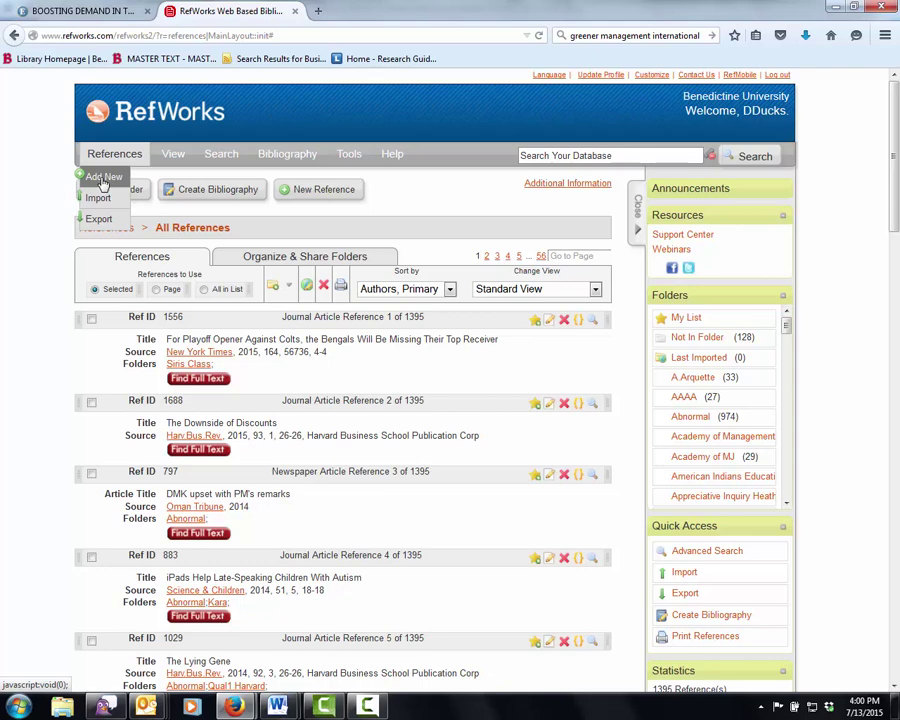
pyautogui.click(103, 178)
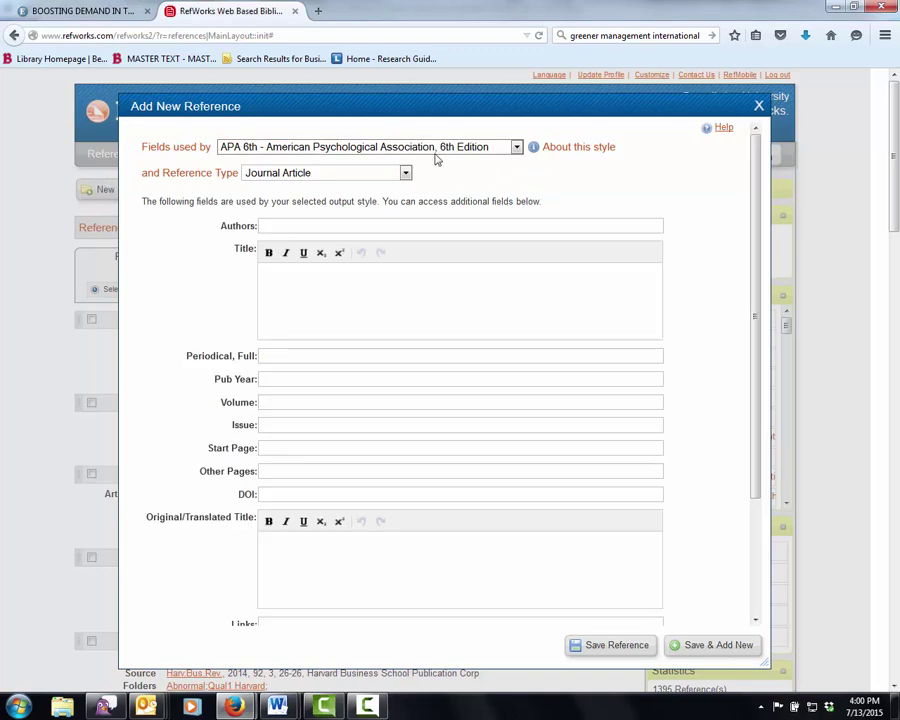
# Keep APA 6th as the fields style and set the reference type to Journal, Electronic.
pyautogui.click(516, 147)
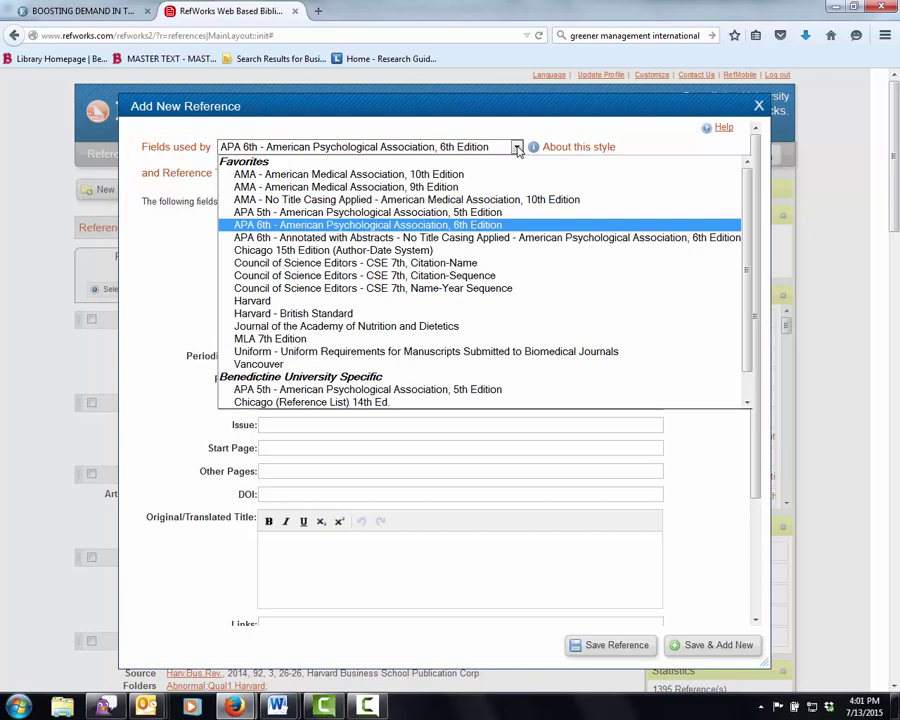
pyautogui.click(370, 225)
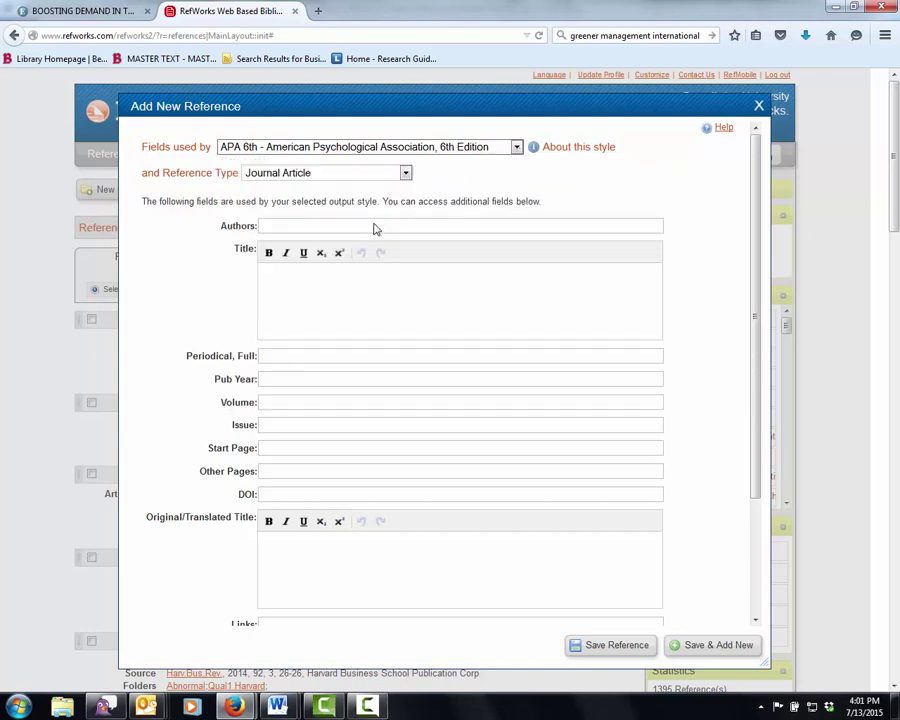
pyautogui.click(383, 176)
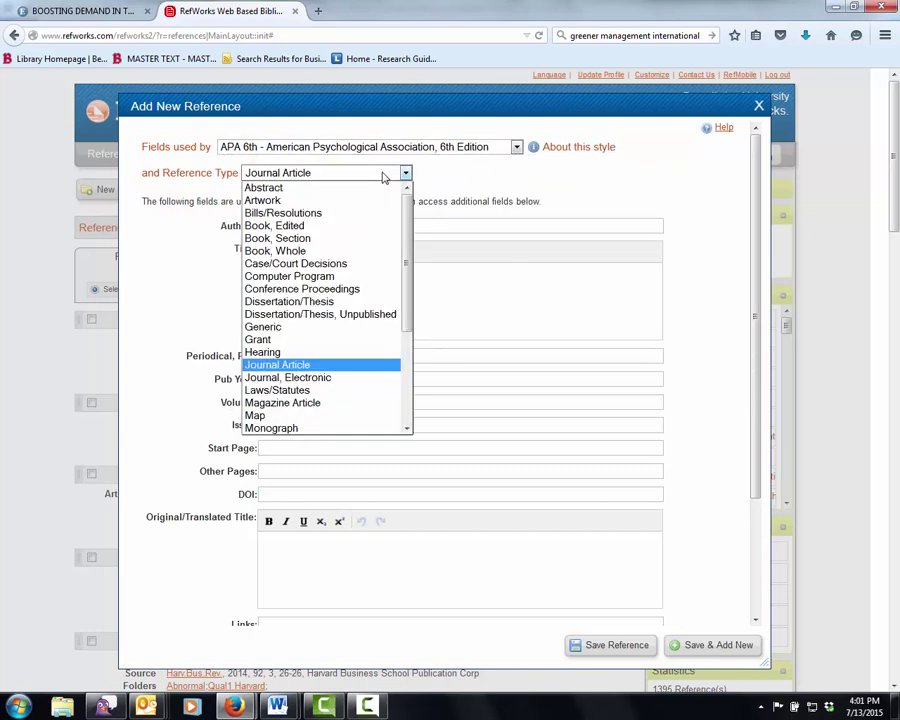
pyautogui.click(333, 377)
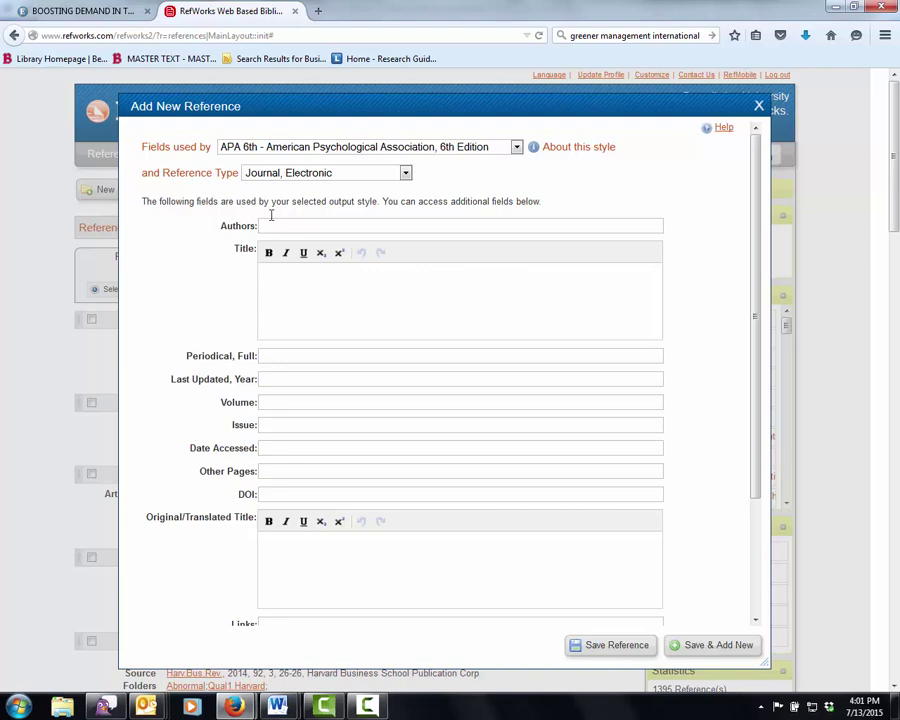
# Enter the title Boosting demand in the "experience economy" after checking the article's details.
pyautogui.click(107, 14)
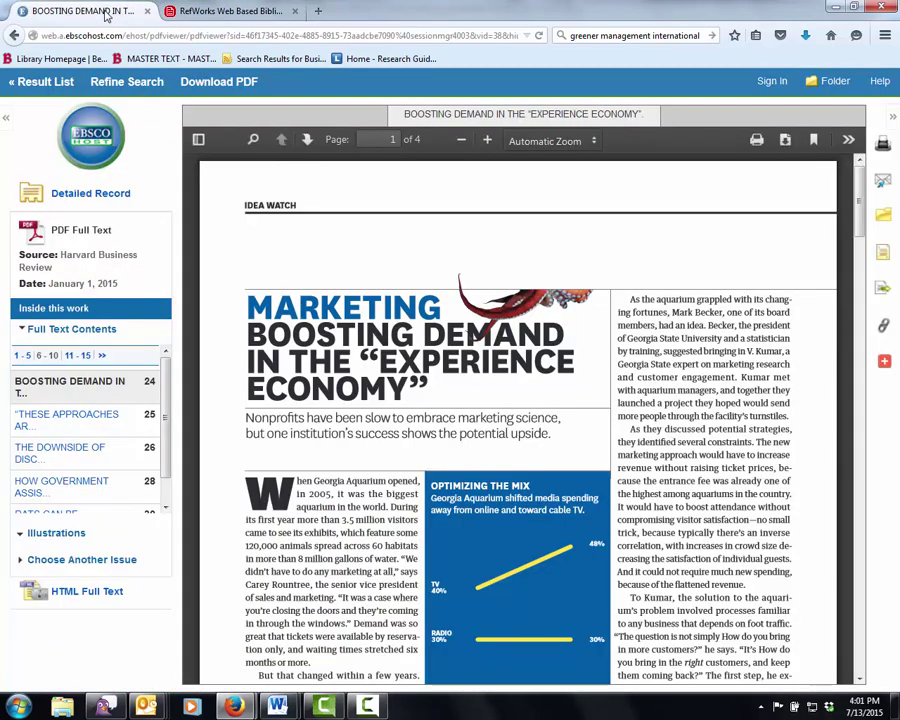
pyautogui.click(160, 11)
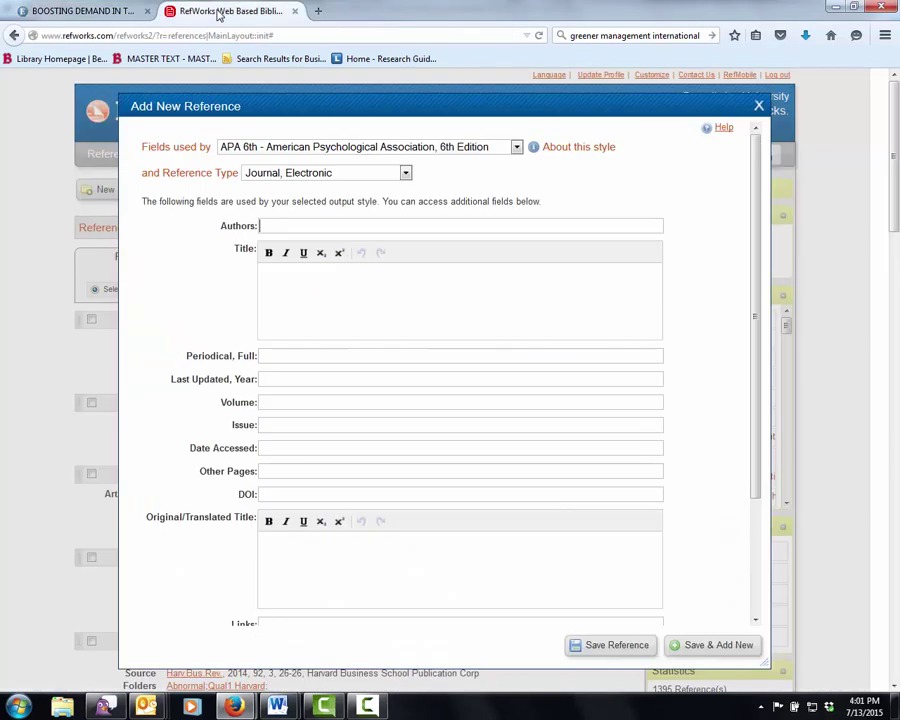
pyautogui.click(307, 281)
pyautogui.write('Boosting demand in the experience exonomy')
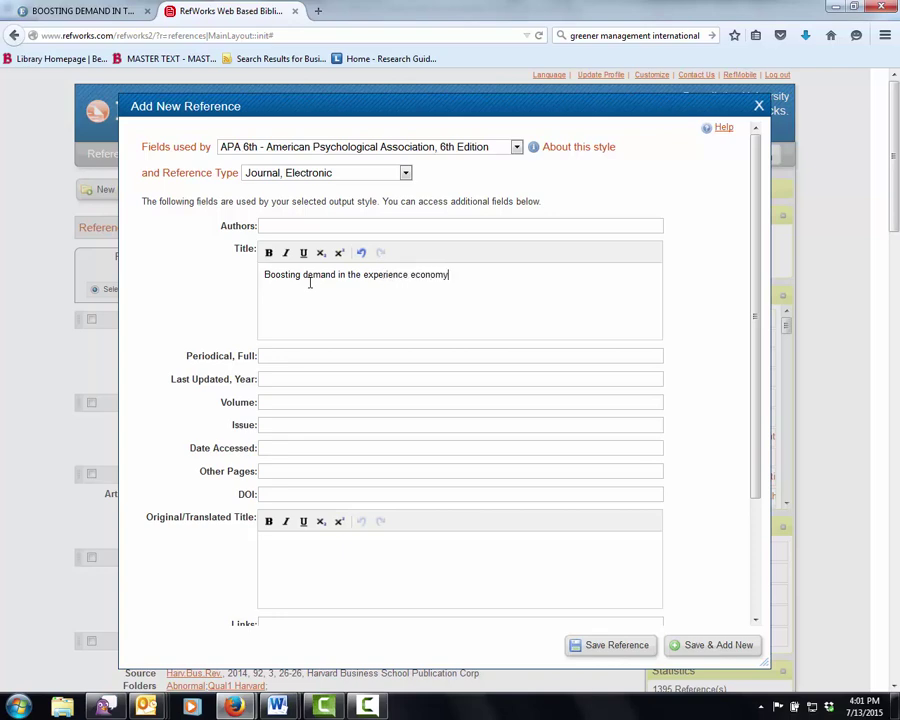
pyautogui.write('"')
pyautogui.click(364, 274)
pyautogui.write('"')
pyautogui.click(347, 356)
# Fill in Harvard Business Review, year 2015, volume 93, issue 1/2 and pages 24-26.
pyautogui.write('Harvar')
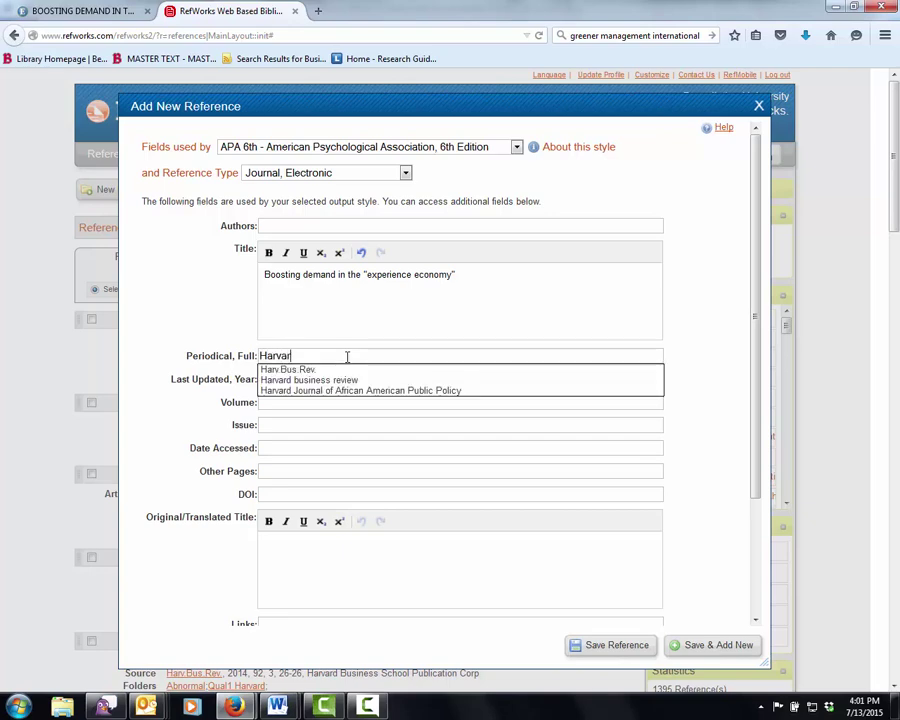
pyautogui.write('d Busine')
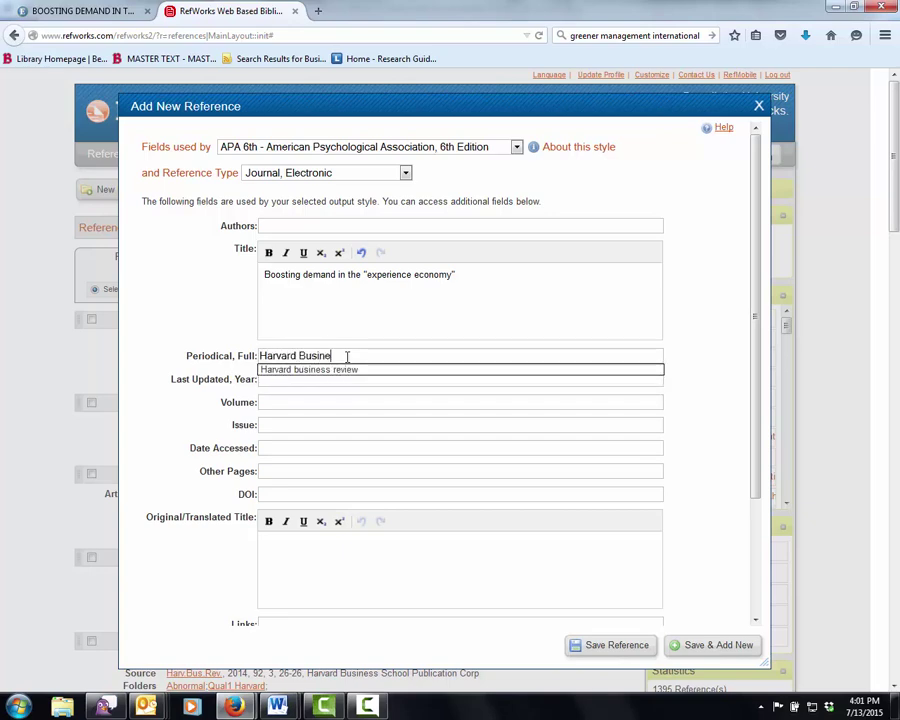
pyautogui.write('ss Review')
pyautogui.click(286, 384)
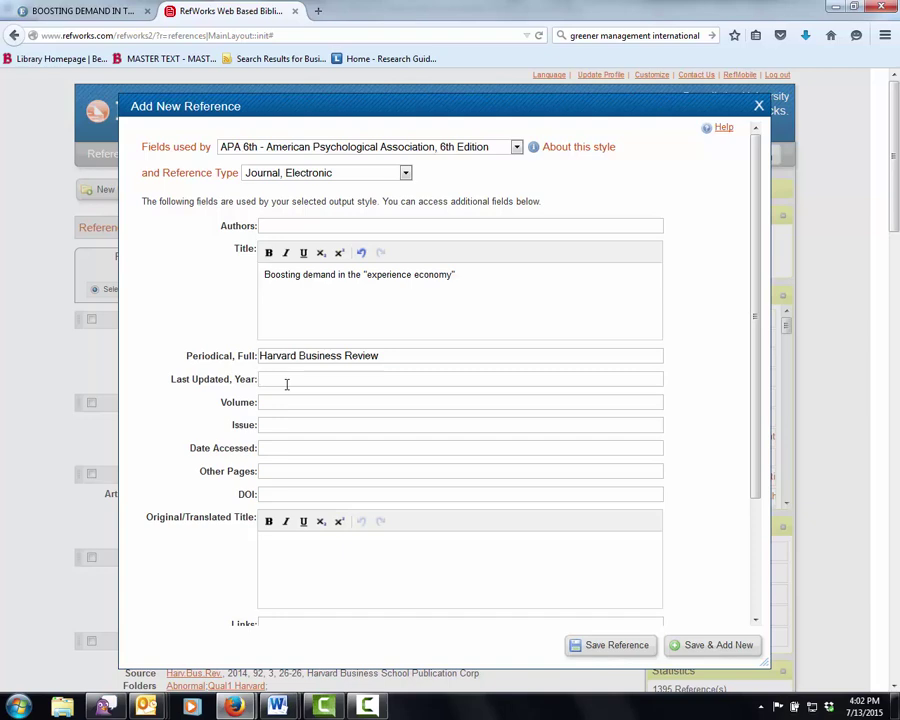
pyautogui.write('2015')
pyautogui.click(296, 396)
pyautogui.write('93')
pyautogui.click(288, 424)
pyautogui.write('1/2')
pyautogui.click(268, 447)
pyautogui.click(280, 469)
pyautogui.write('24-26')
# Save the reference, close the form, and tick Ref ID 2015 in the library list.
pyautogui.click(616, 646)
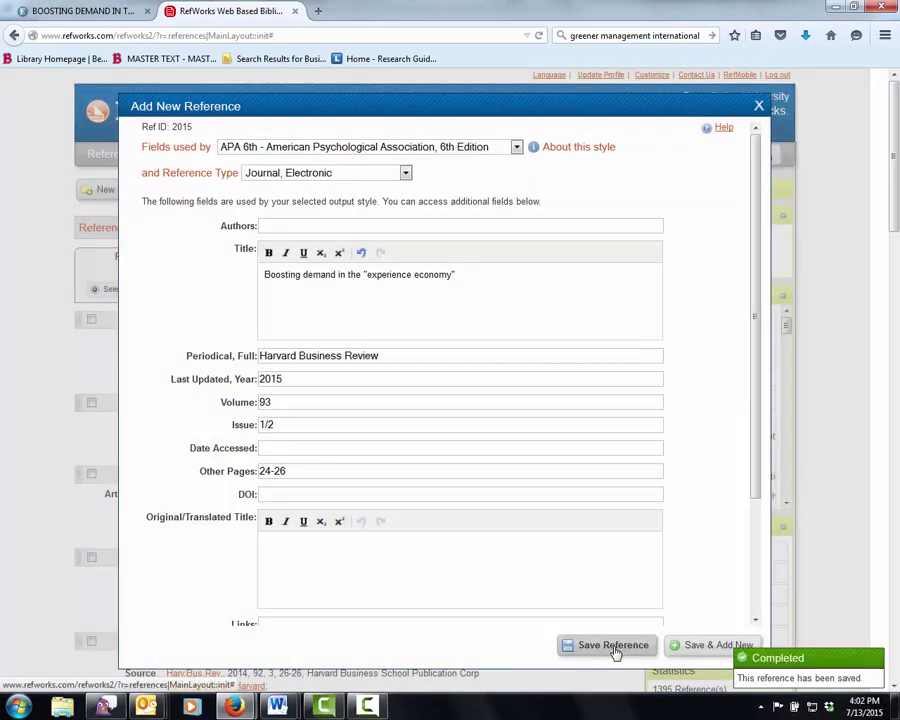
pyautogui.click(758, 107)
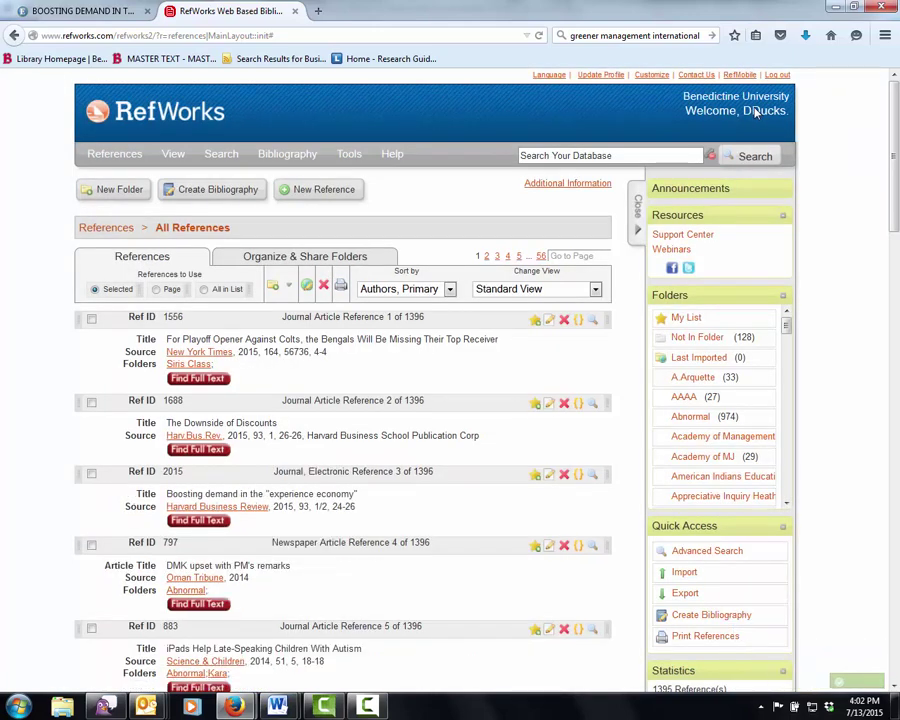
pyautogui.scroll(-2, 460, 466)
pyautogui.moveTo(360, 410); pyautogui.dragTo(88, 410)
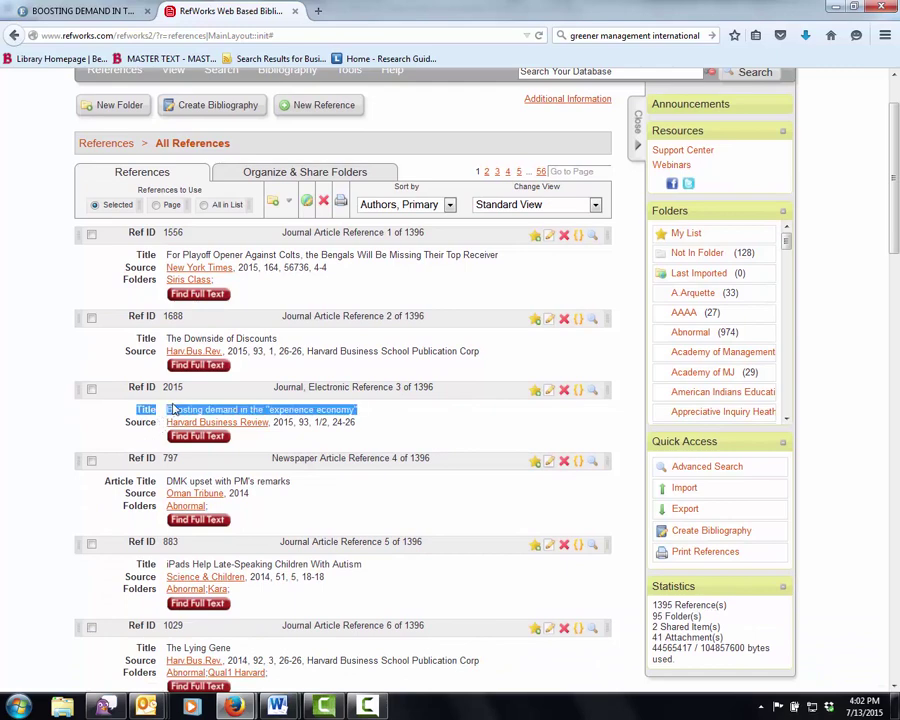
pyautogui.click(424, 419)
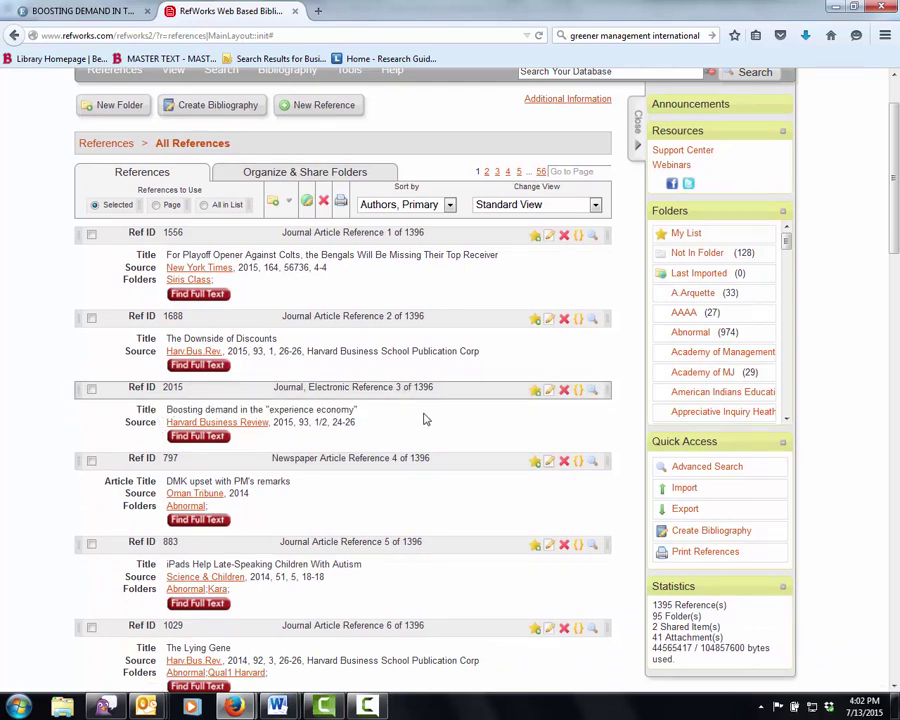
pyautogui.click(91, 392)
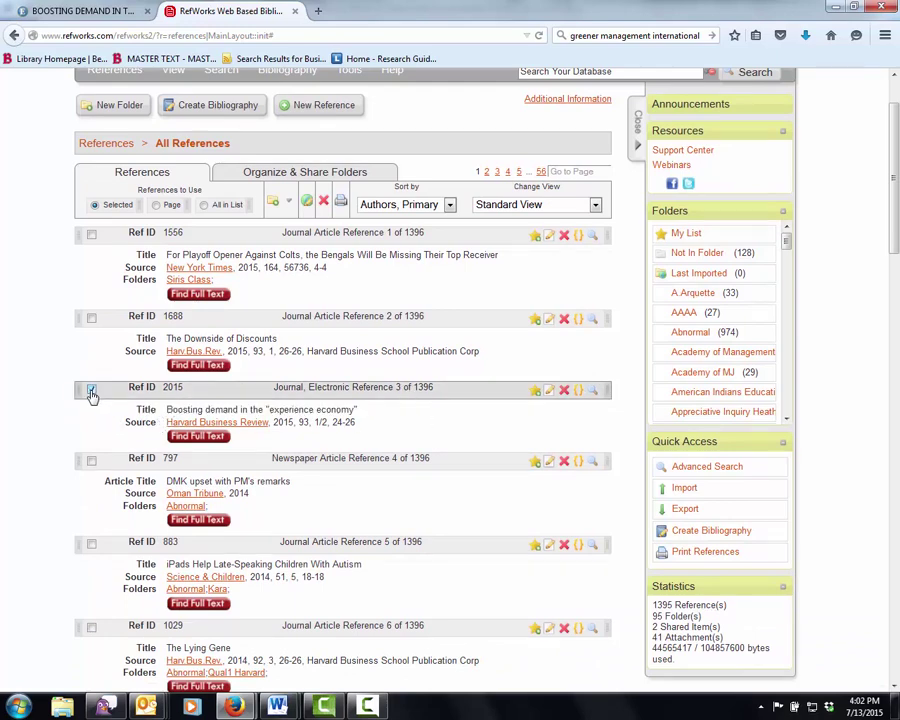
pyautogui.click(280, 201)
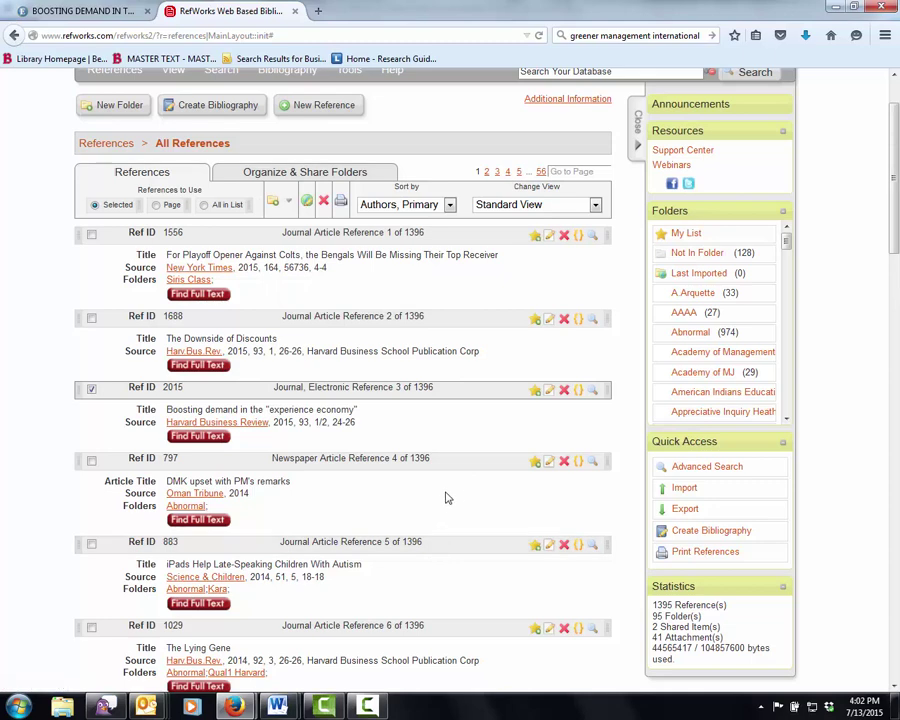
pyautogui.scroll(2, 449, 480)
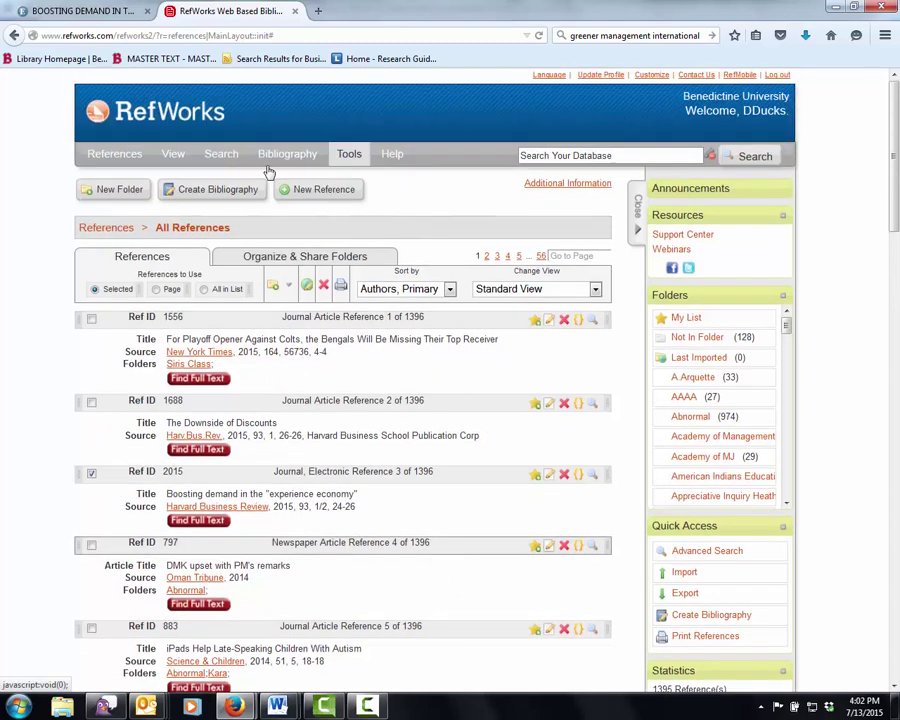
# Create the APA 6th bibliography as a Word for Windows (2000 or later) file.
pyautogui.moveTo(273, 161)
pyautogui.click(286, 180)
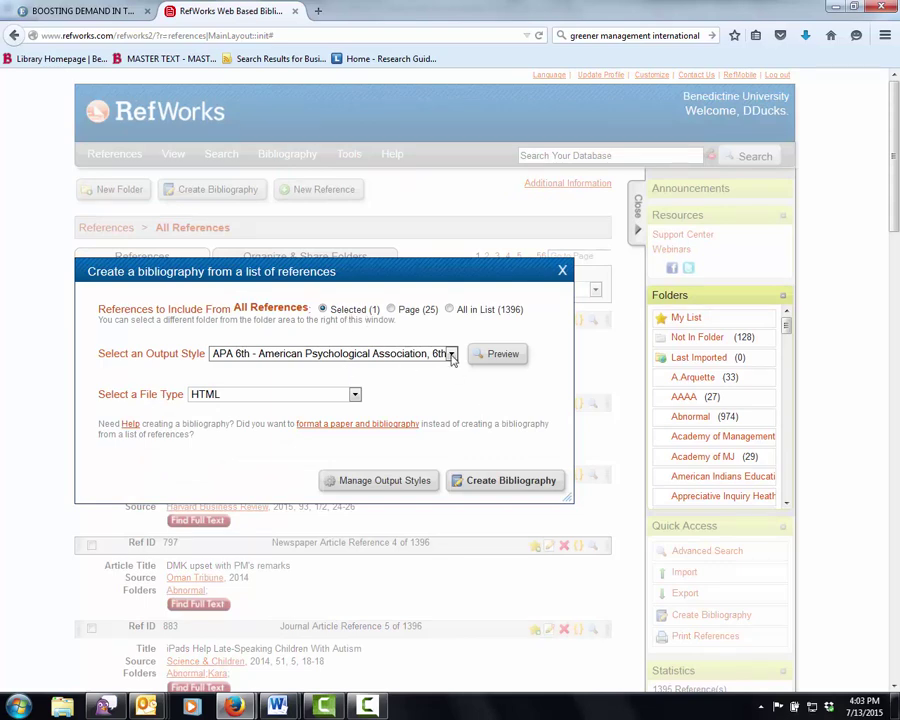
pyautogui.click(354, 394)
pyautogui.click(335, 464)
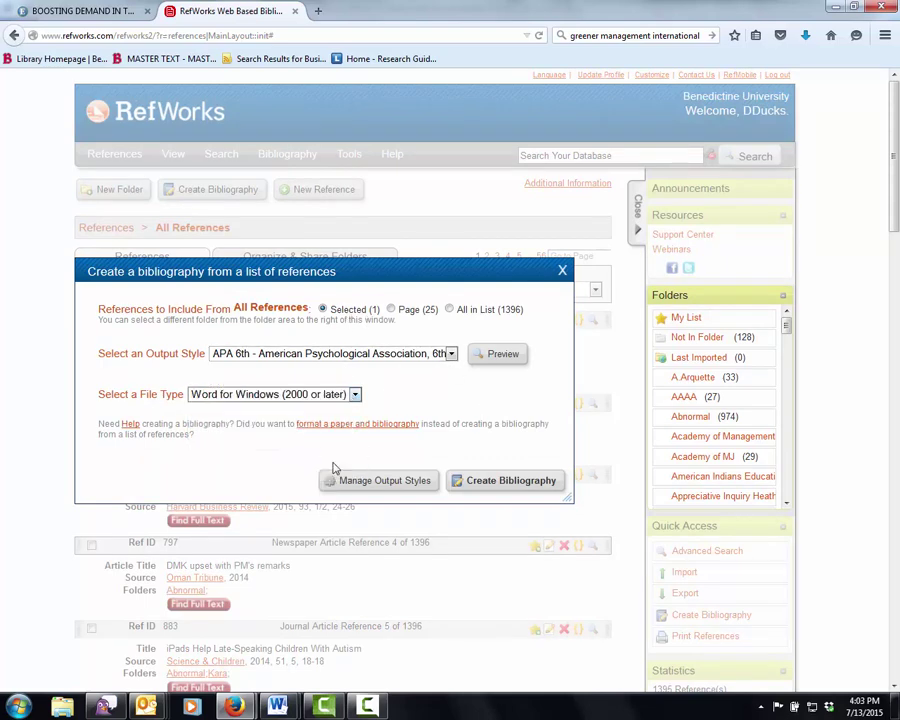
pyautogui.click(486, 483)
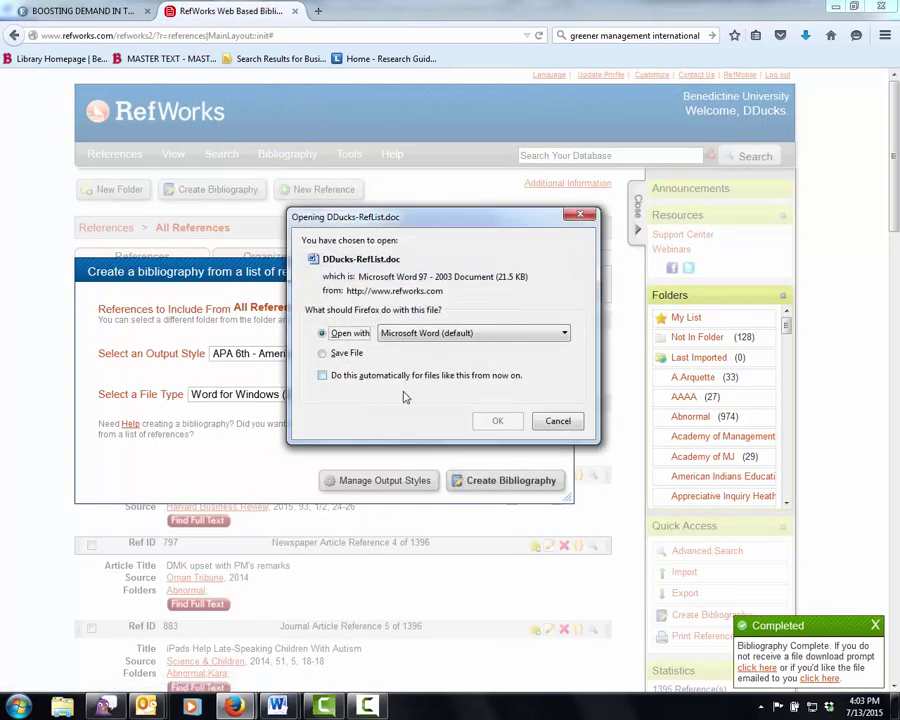
# Open the downloaded bibliography in Word, enable editing, and switch to Print Layout view.
pyautogui.click(497, 421)
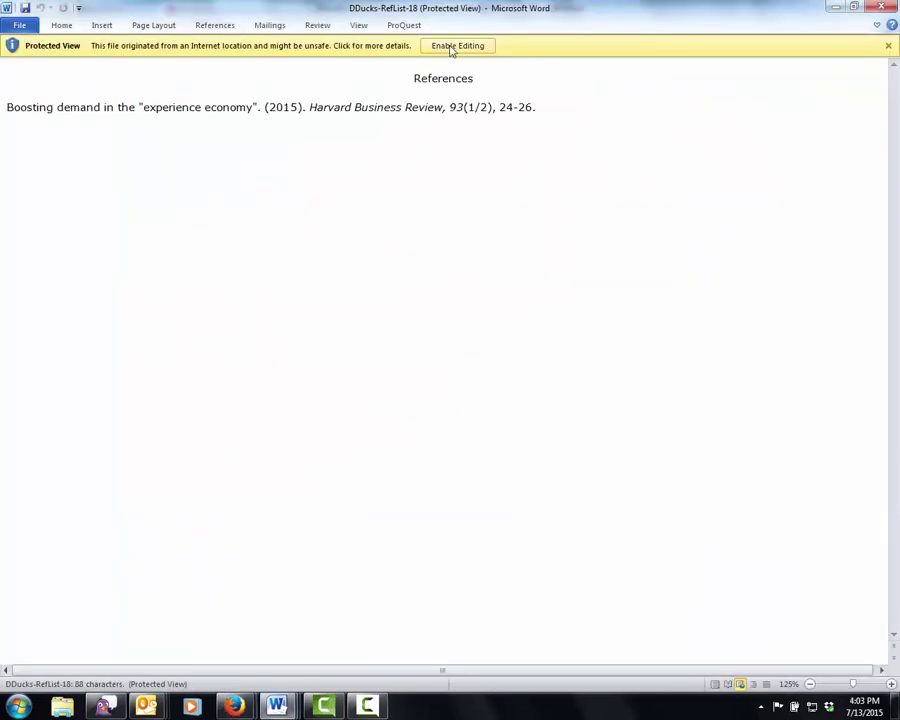
pyautogui.click(453, 48)
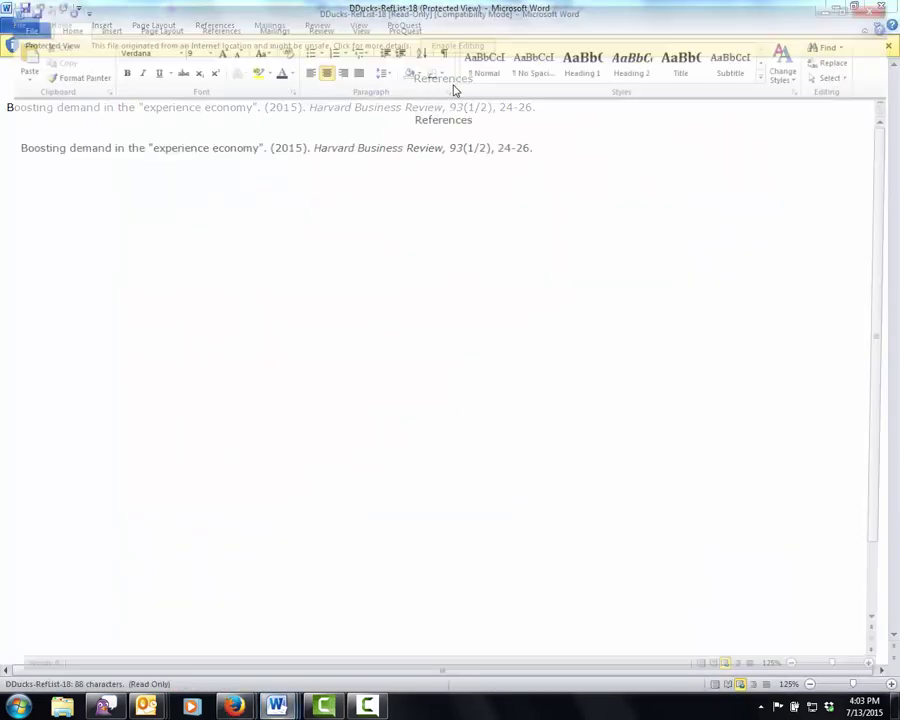
pyautogui.click(362, 26)
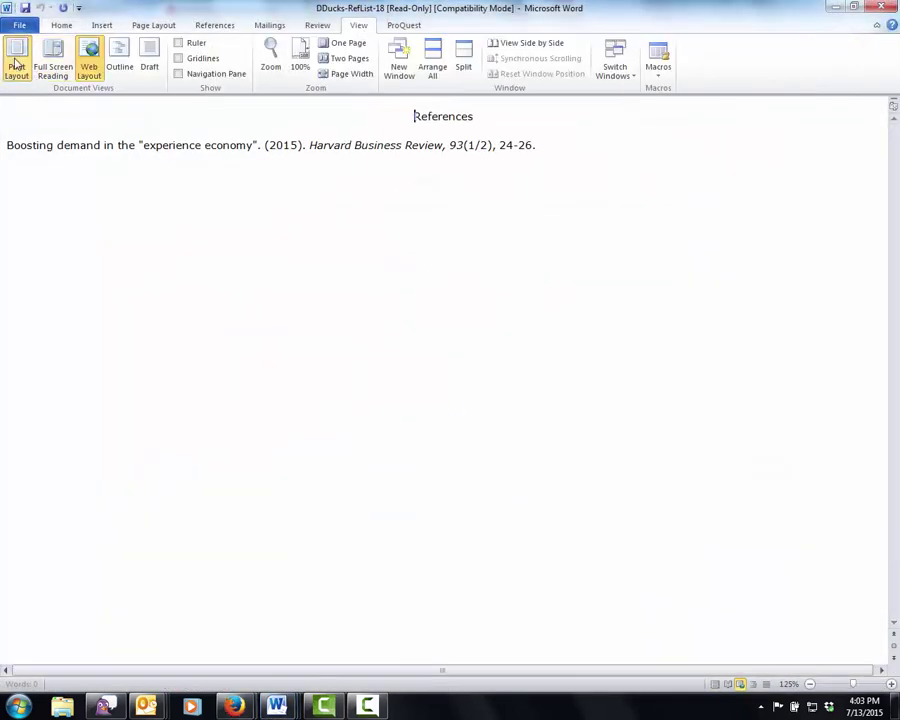
pyautogui.click(16, 66)
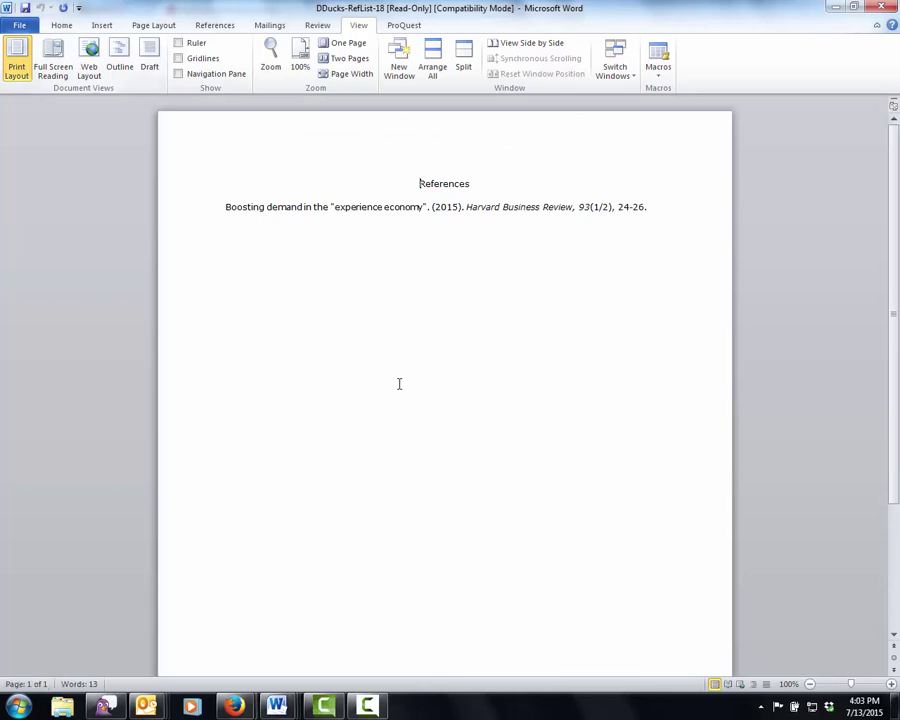